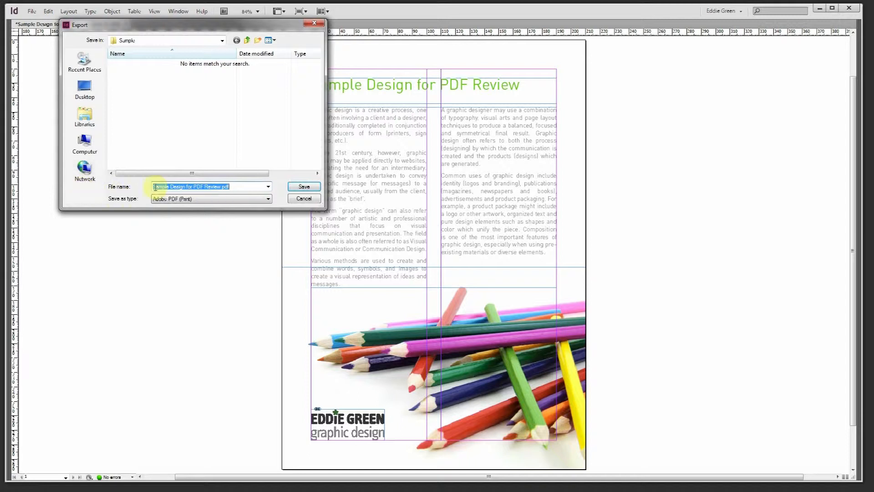
Export the page as a Medium Quality PDF, then minimize InDesign to show its folder
left_click(296, 188)
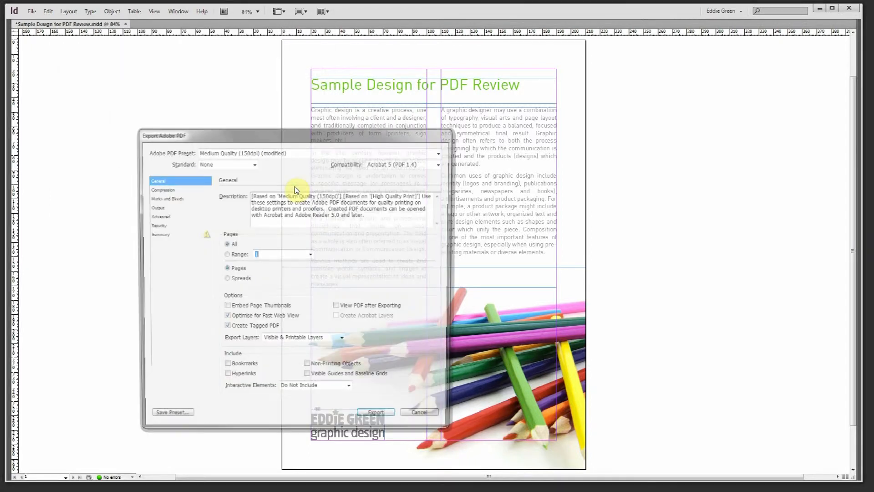
left_click(381, 418)
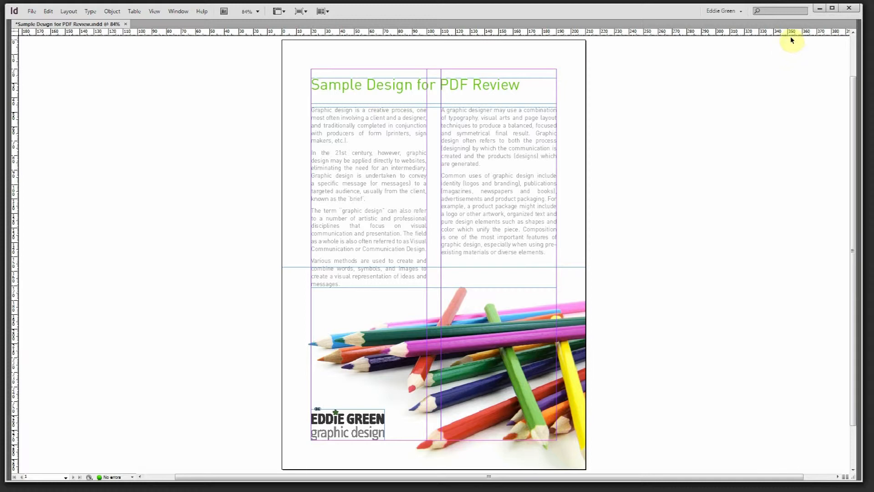
left_click(818, 9)
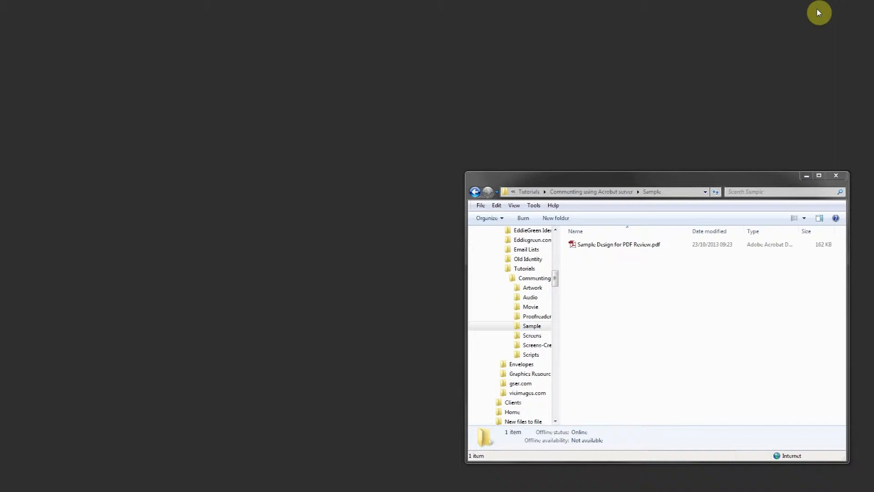
Open Sample Design for PDF Review.pdf from the Sample folder in Acrobat
double_click(617, 246)
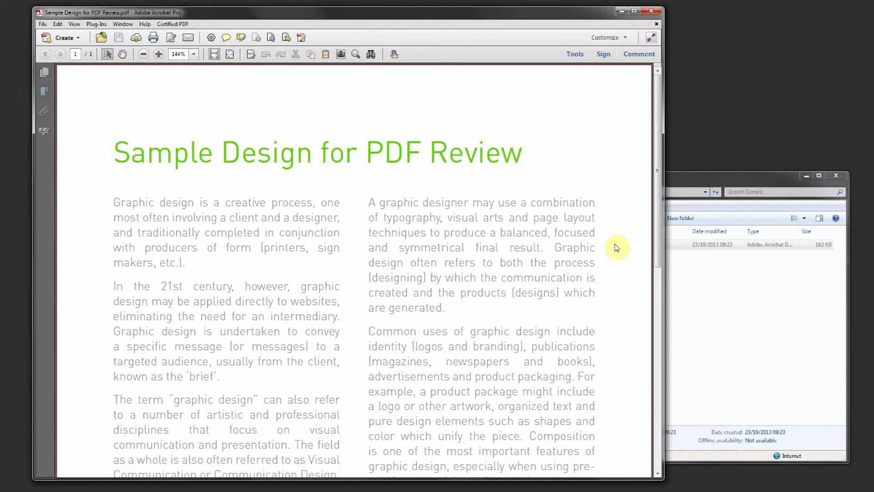
Expand Annotations, Drawing Markups, Review and Comments List in the Comment pane, then choose Send for Shared Review
left_click(644, 53)
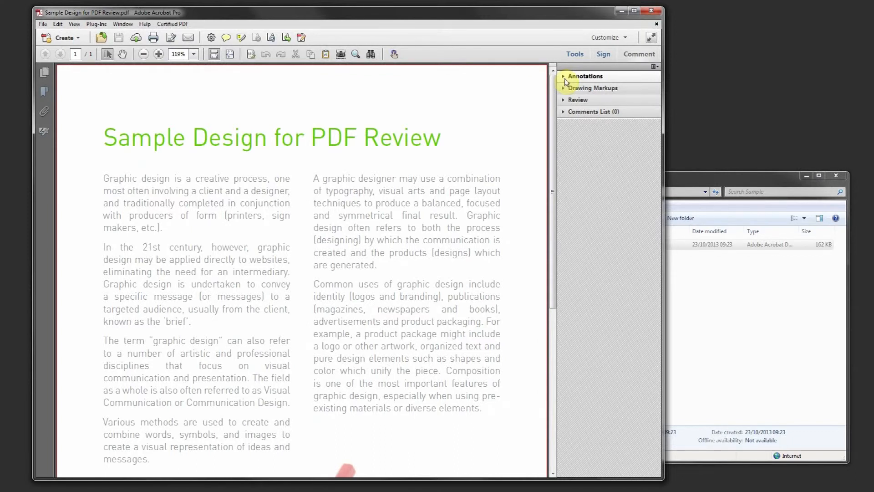
left_click(565, 79)
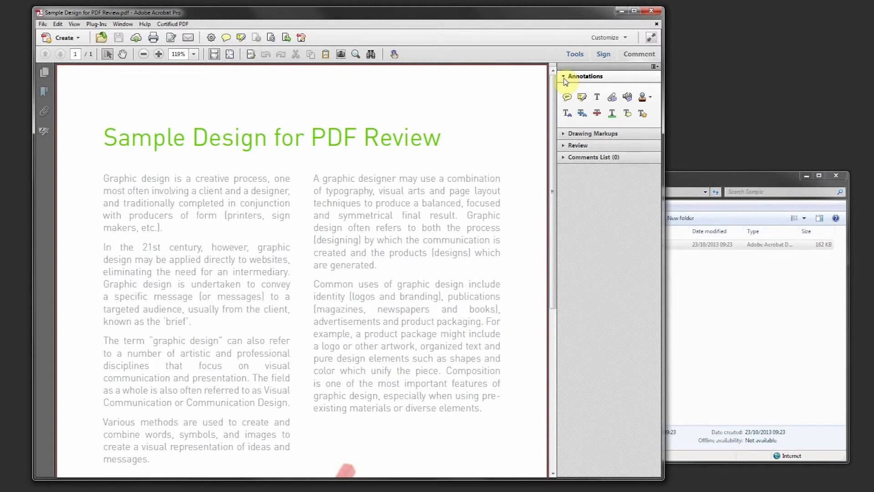
left_click(564, 134)
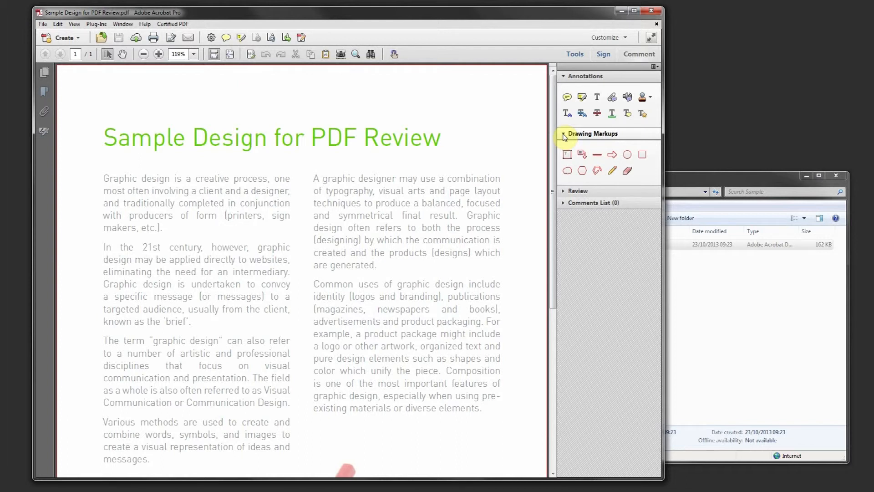
left_click(565, 192)
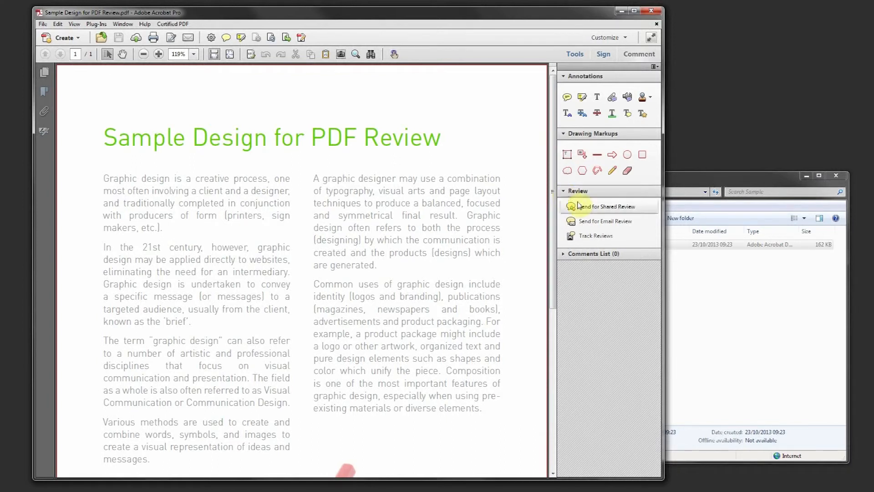
left_click(564, 255)
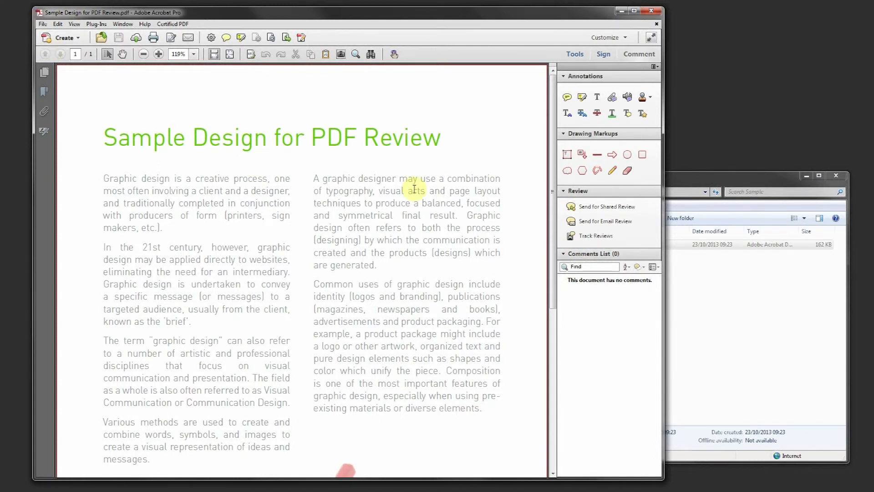
left_click(602, 210)
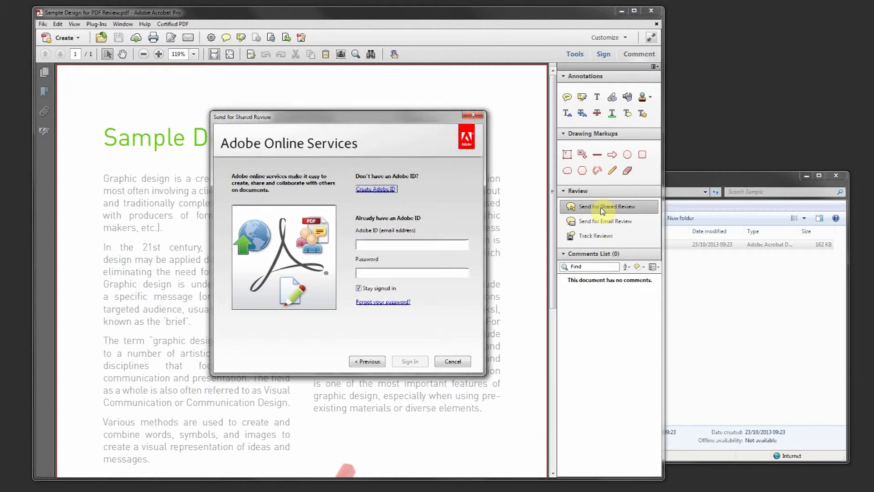
Address the invitation to the reviewer's e-mail and look over the default subject and message
left_click(282, 173)
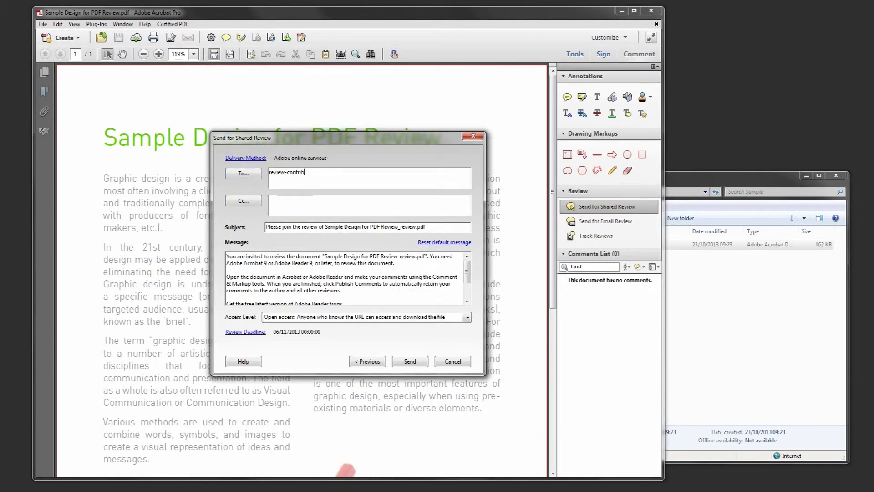
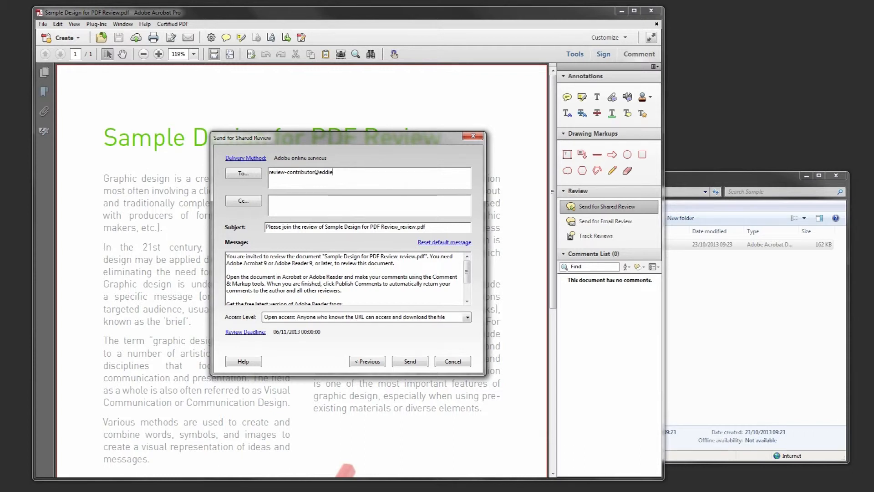
key("Tab")
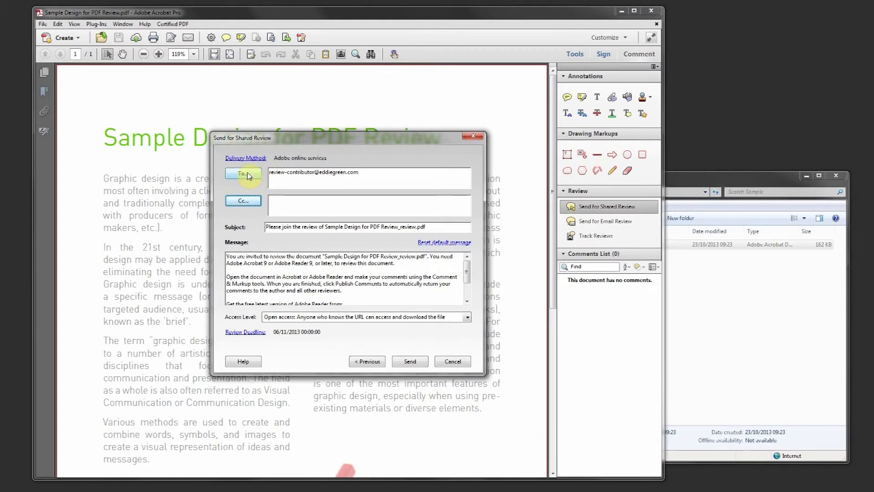
left_click(279, 230)
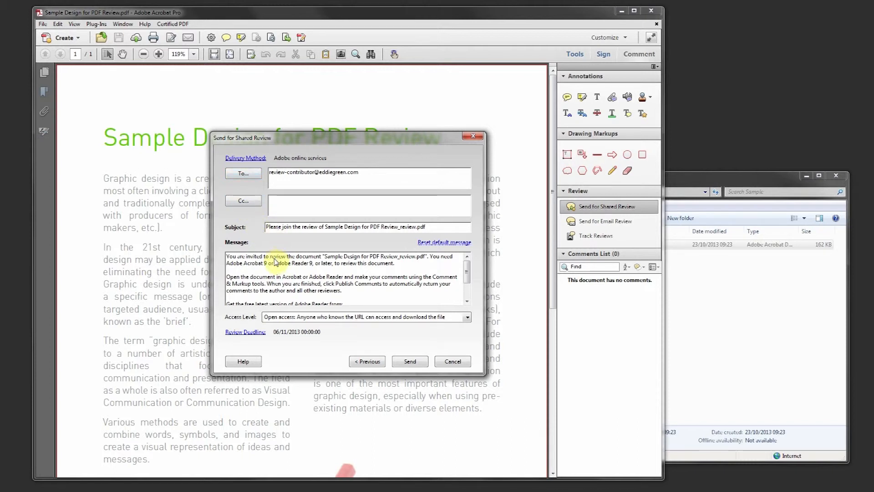
scroll(274, 257, "down", 2)
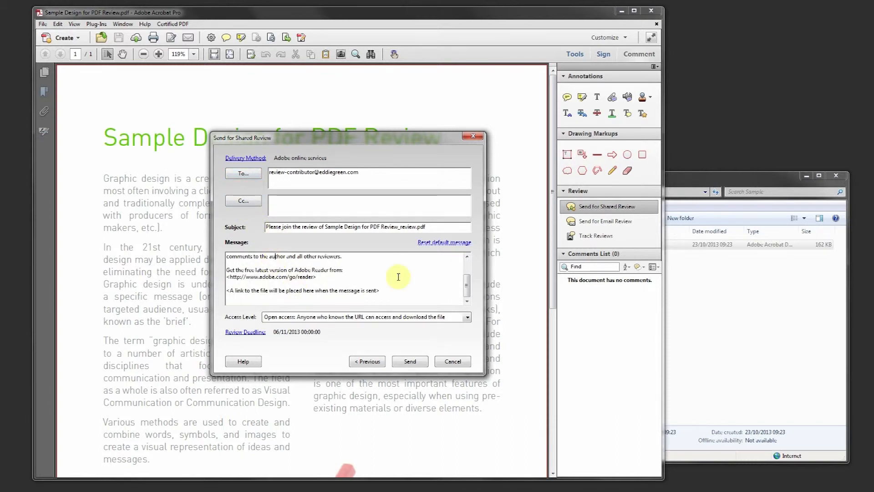
left_click_drag(466, 285, 470, 266)
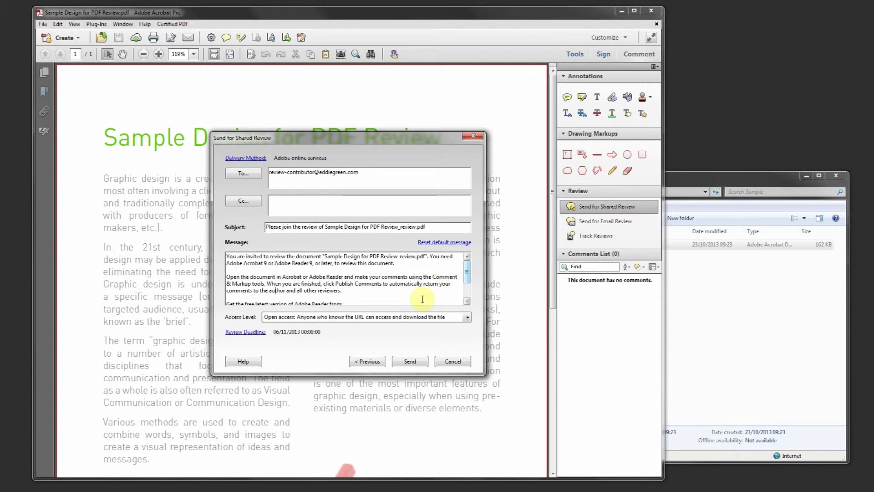
Keep open access, set a 13 November 2013 review deadline, and send the invitation
left_click(402, 318)
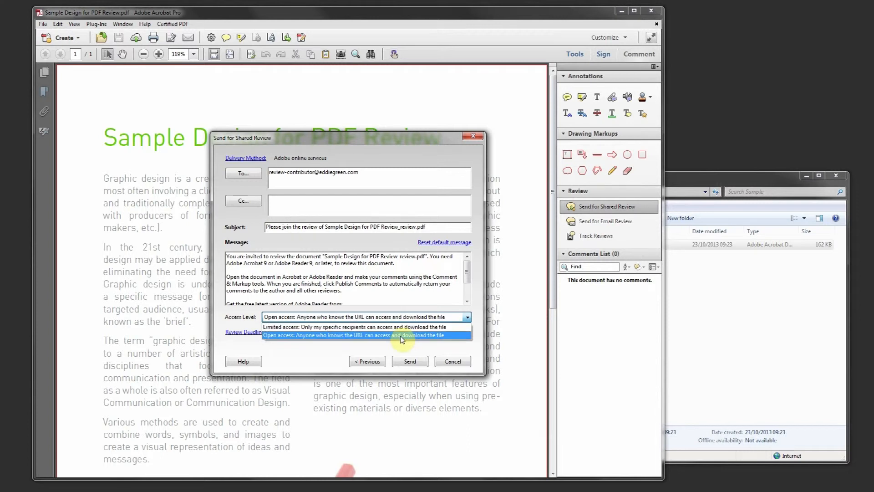
left_click(401, 336)
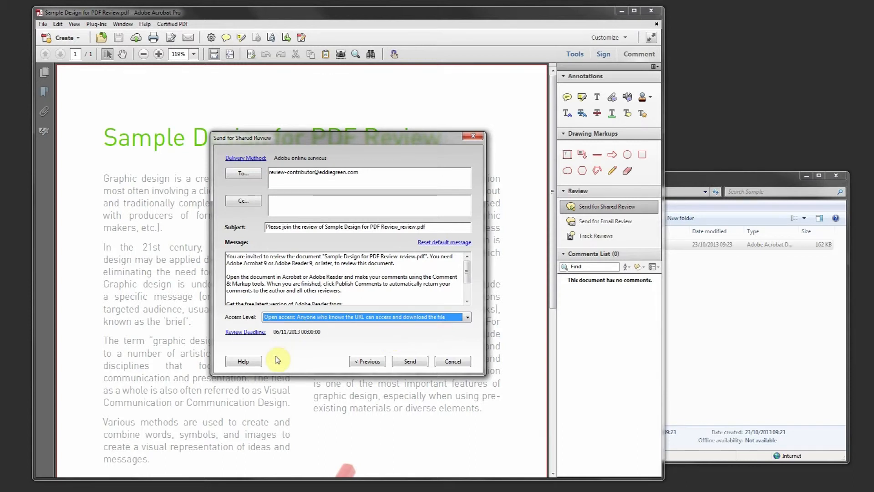
left_click(247, 332)
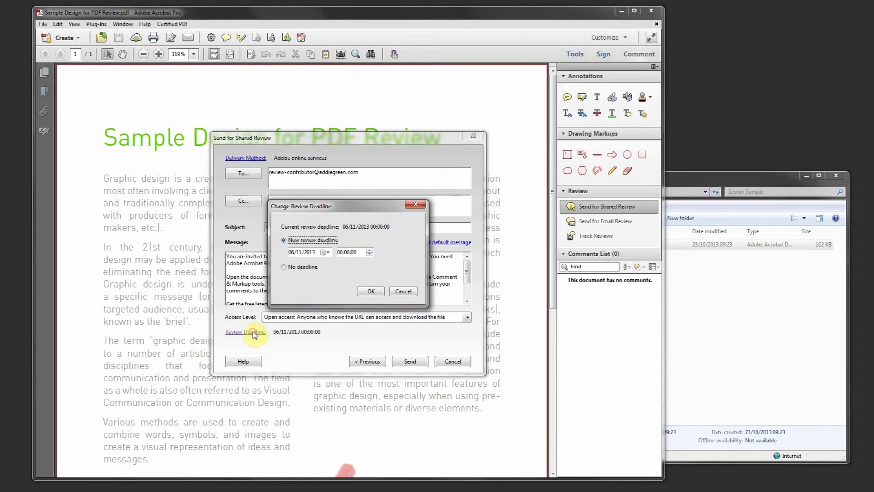
left_click(326, 252)
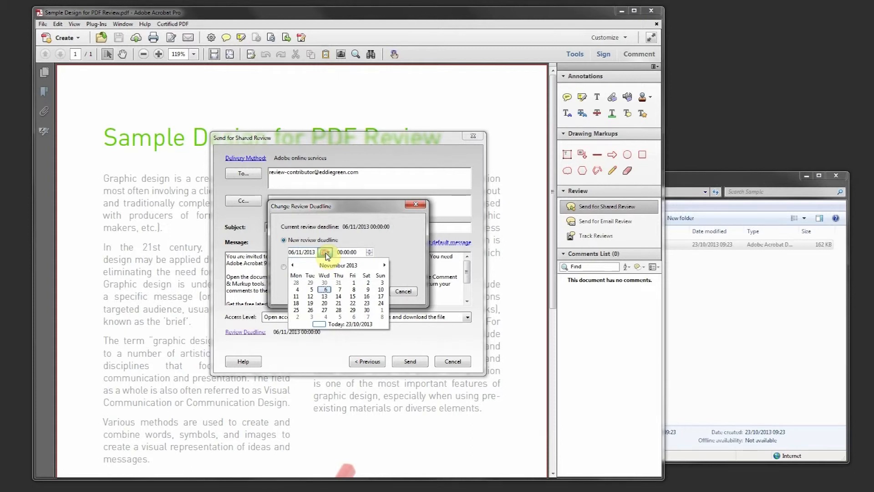
left_click(324, 296)
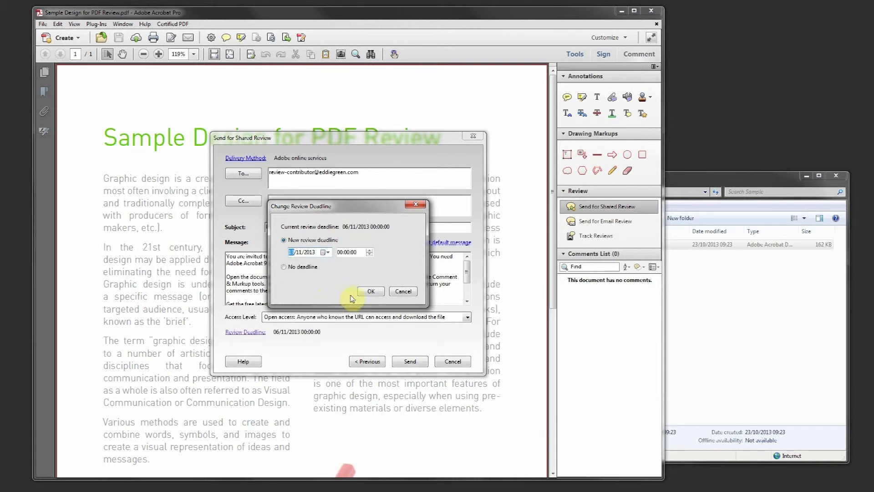
left_click(371, 292)
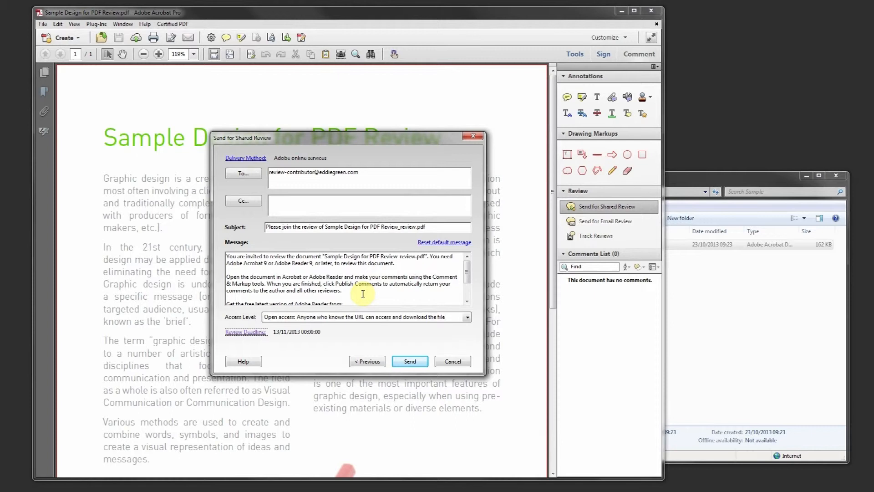
left_click(406, 362)
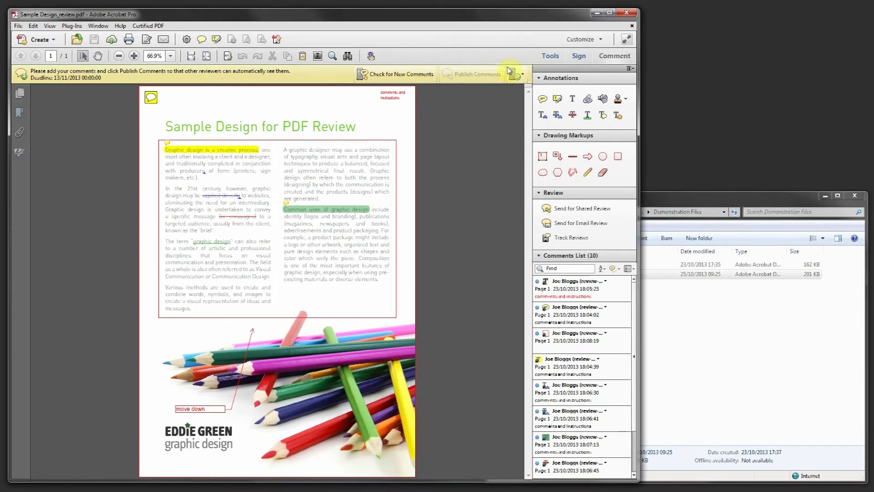
Open Track Reviews, collapse the Joined and Forms groups, and choose Change Deadline
left_click(523, 74)
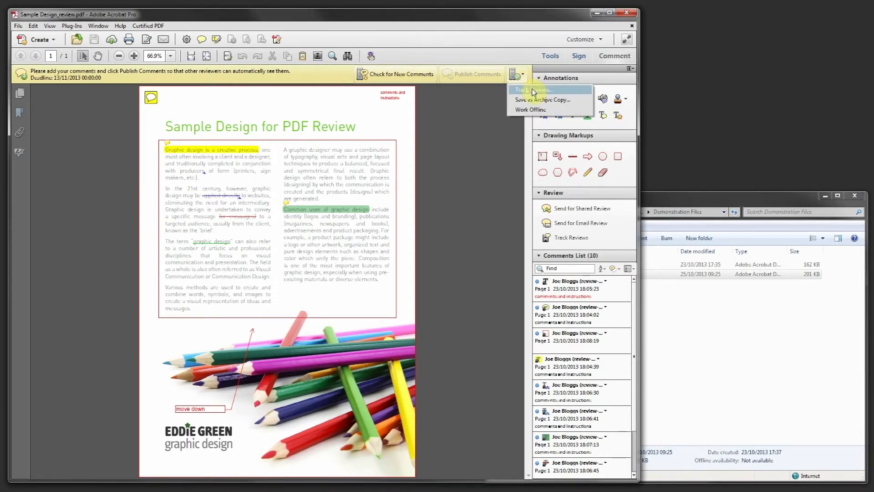
left_click(530, 89)
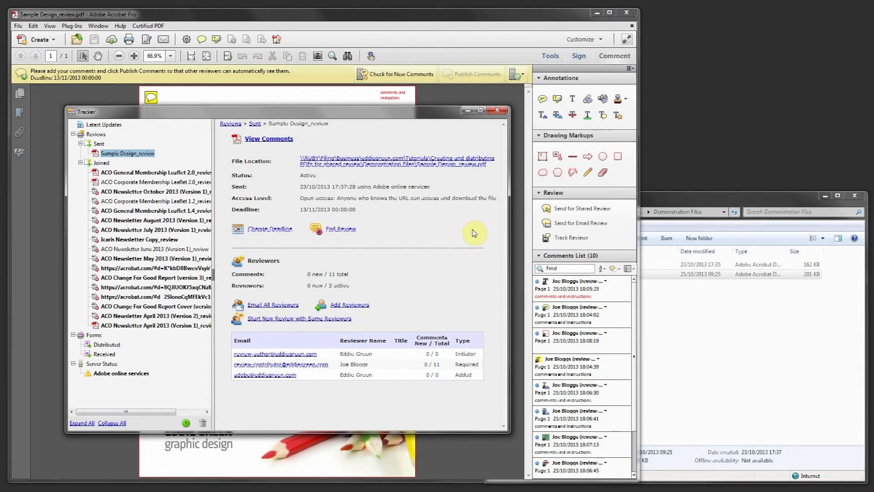
left_click(80, 163)
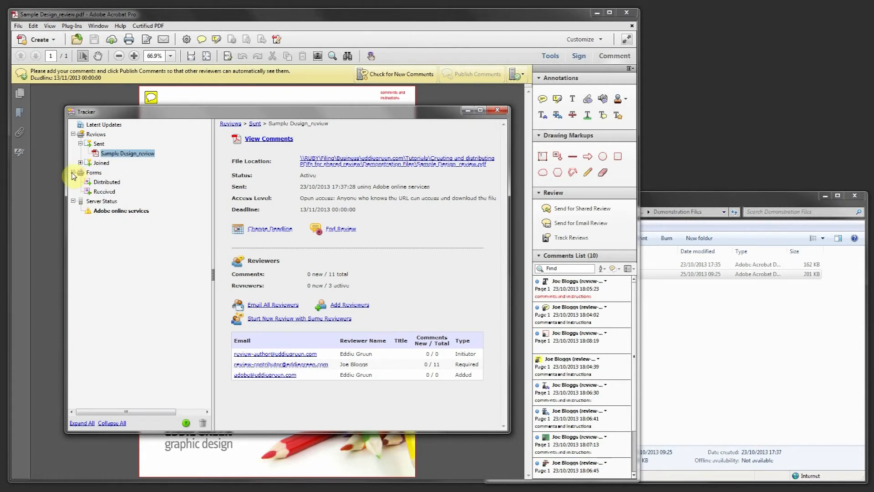
left_click(73, 172)
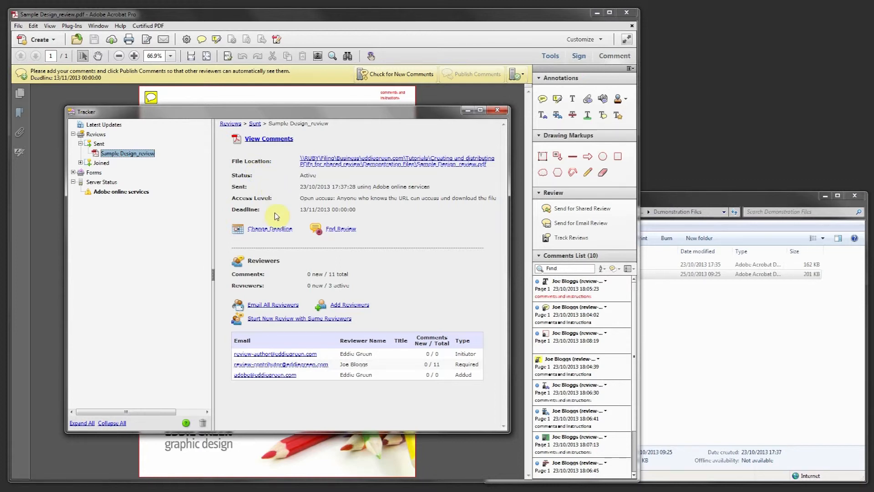
left_click(275, 229)
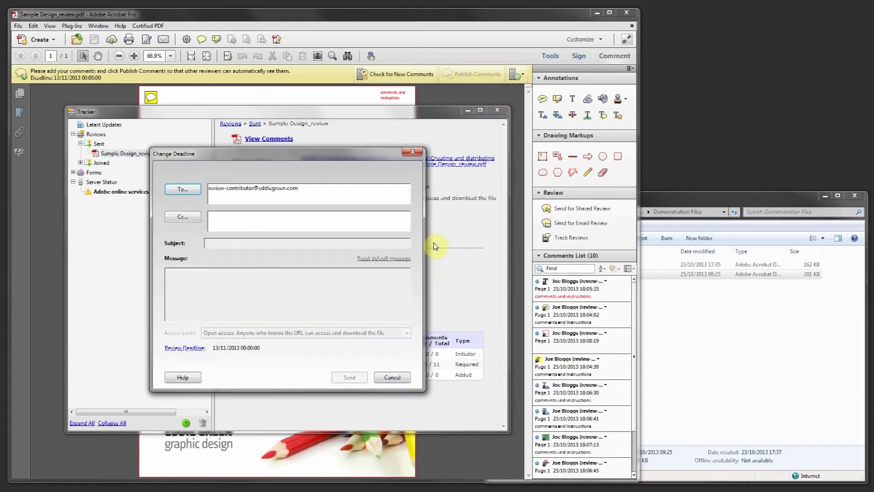
Pick 20 November 2013 as the new review deadline, then back out without confirming
left_click(196, 347)
left_click(270, 272)
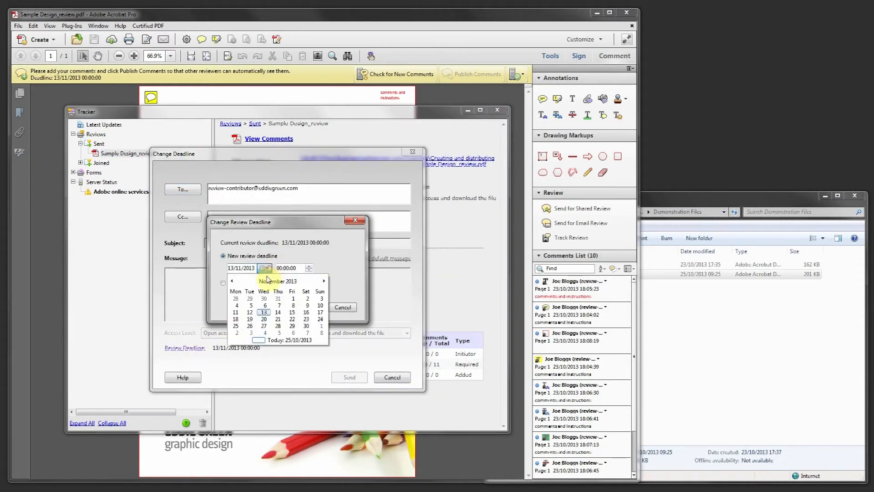
left_click(268, 321)
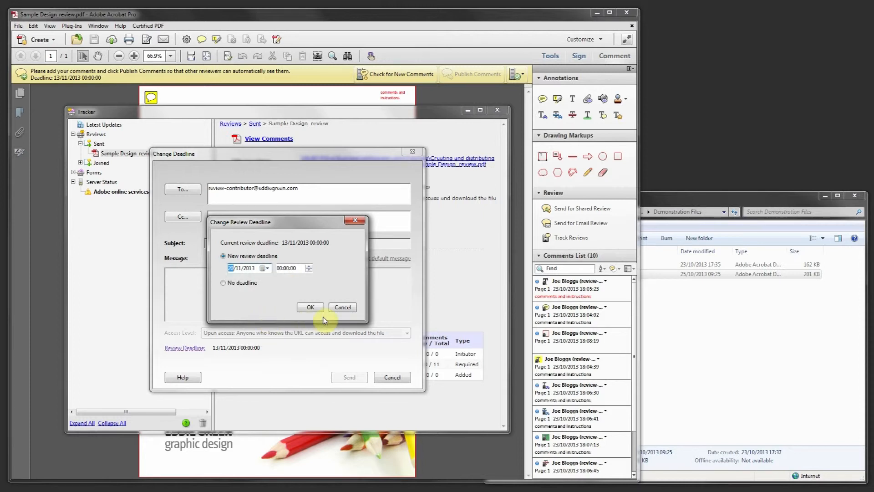
left_click(342, 307)
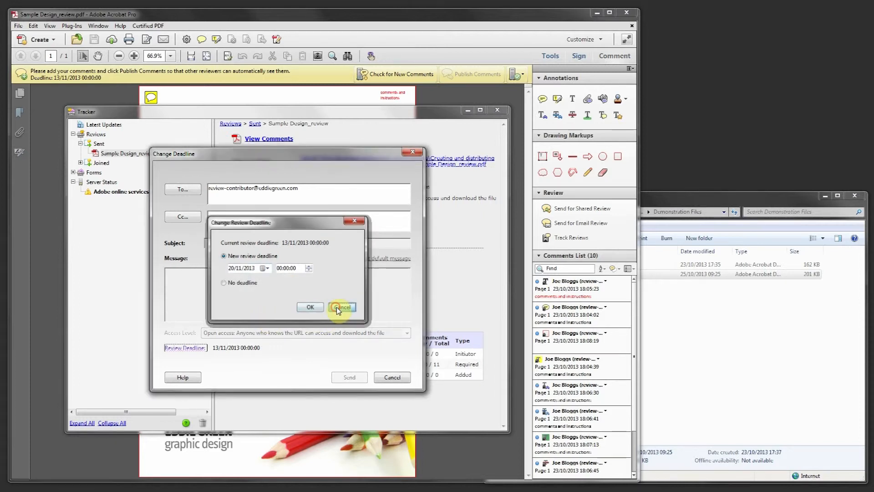
Cancel the deadline change, try emailing all reviewers via webmail, then cancel that email
left_click(386, 377)
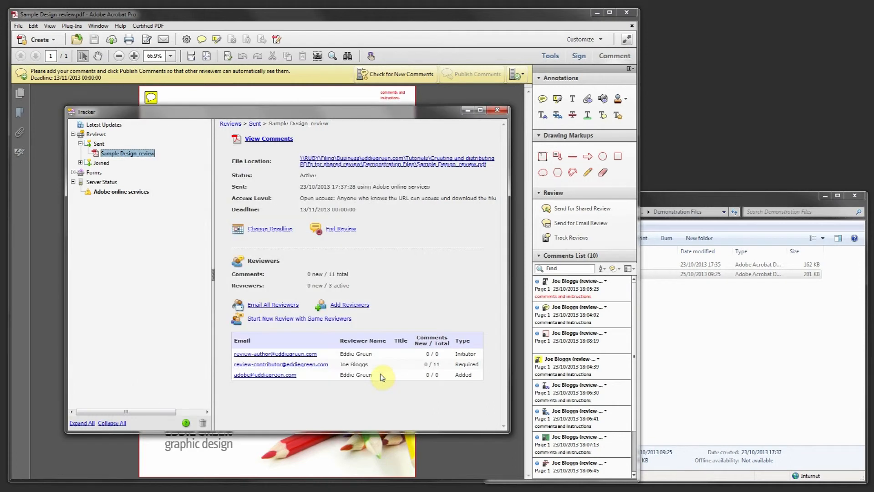
left_click(288, 305)
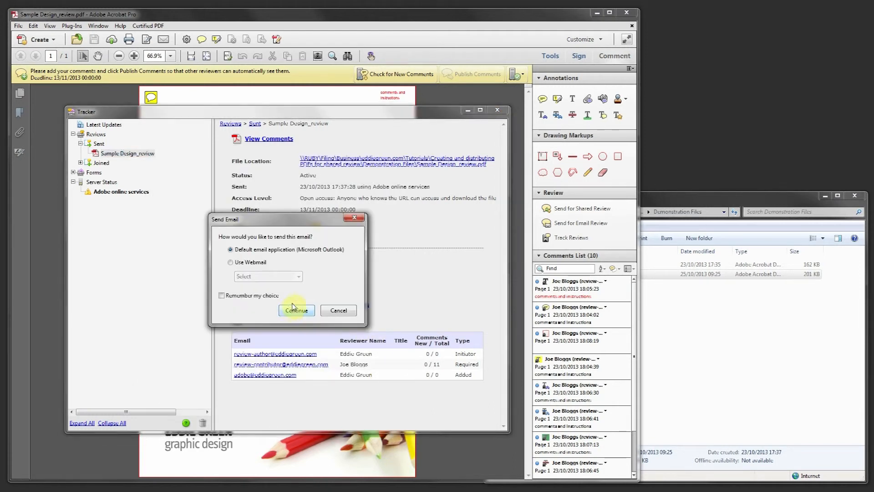
left_click(251, 262)
left_click(298, 277)
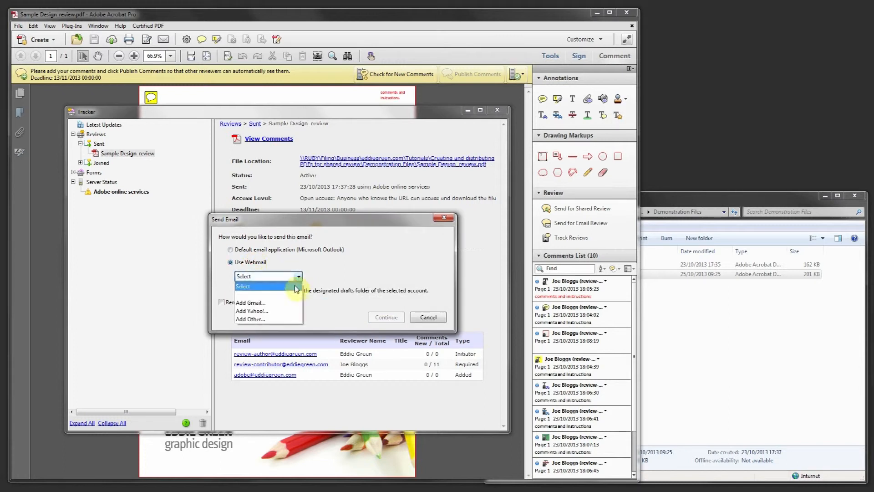
left_click(332, 273)
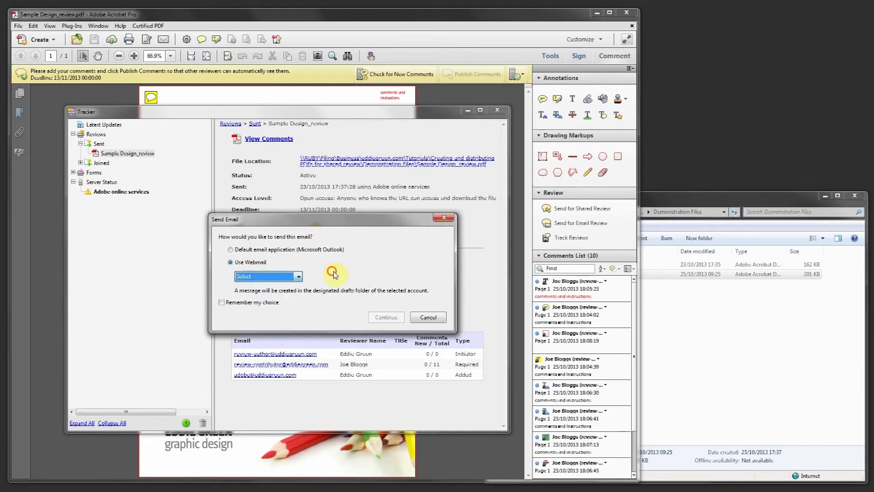
left_click(428, 317)
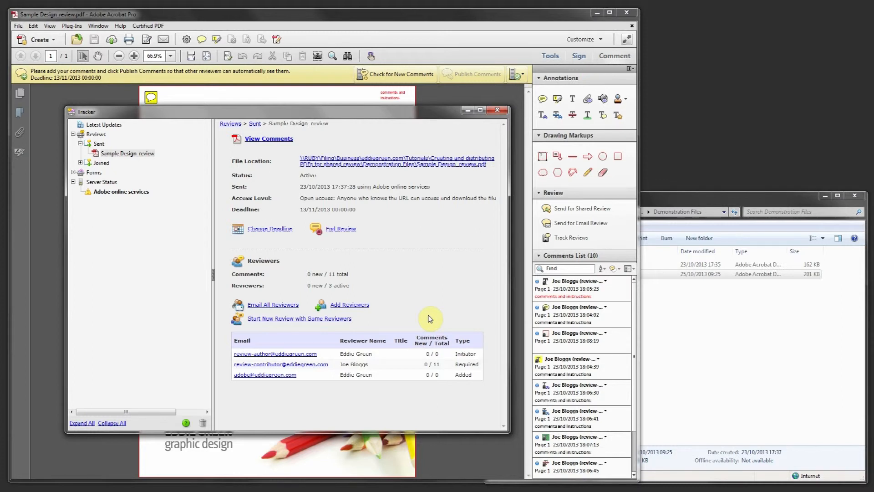
Choose End Review but answer No to keep the review active
left_click(347, 229)
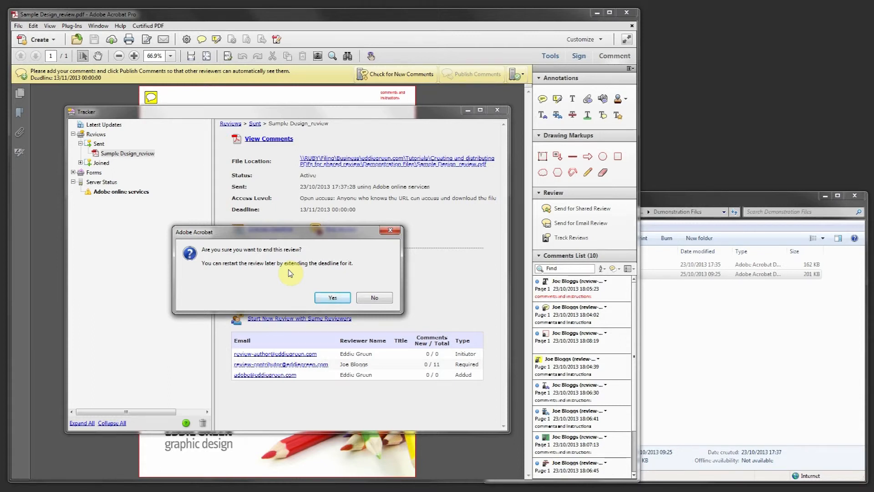
left_click(370, 297)
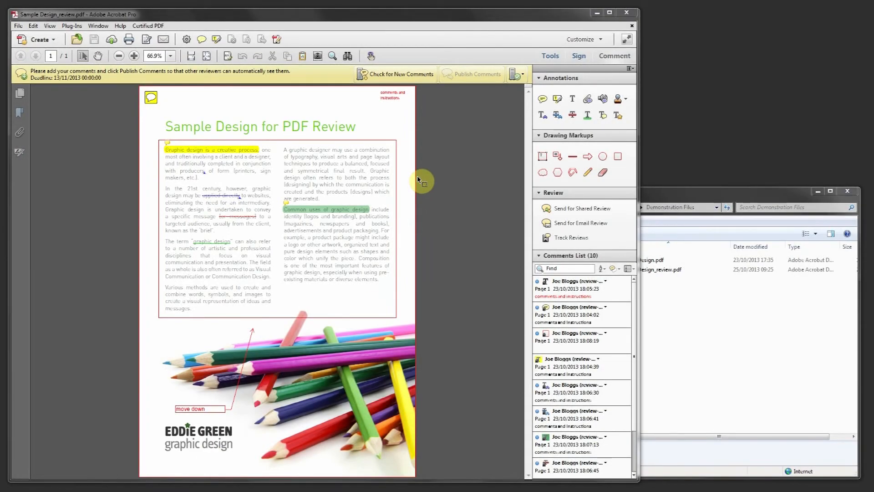
Return to the review PDF, check for new comments, then collapse and re-expand the Comments List
left_click(328, 77)
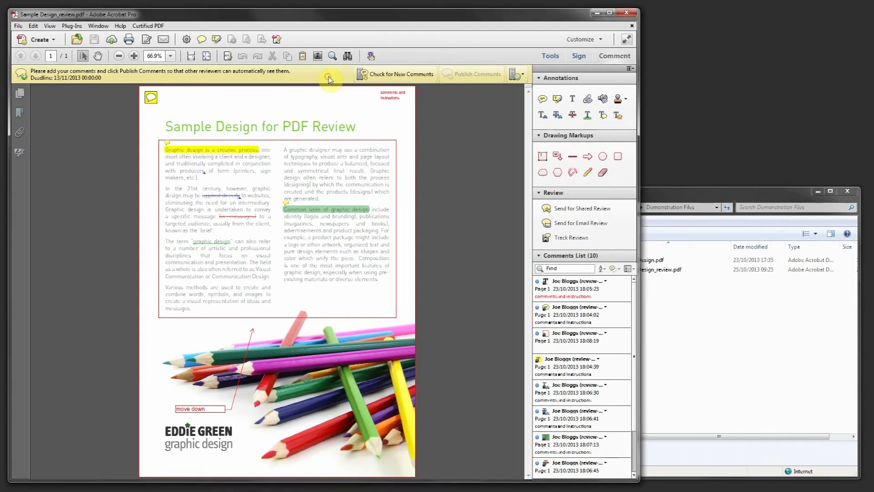
left_click(391, 76)
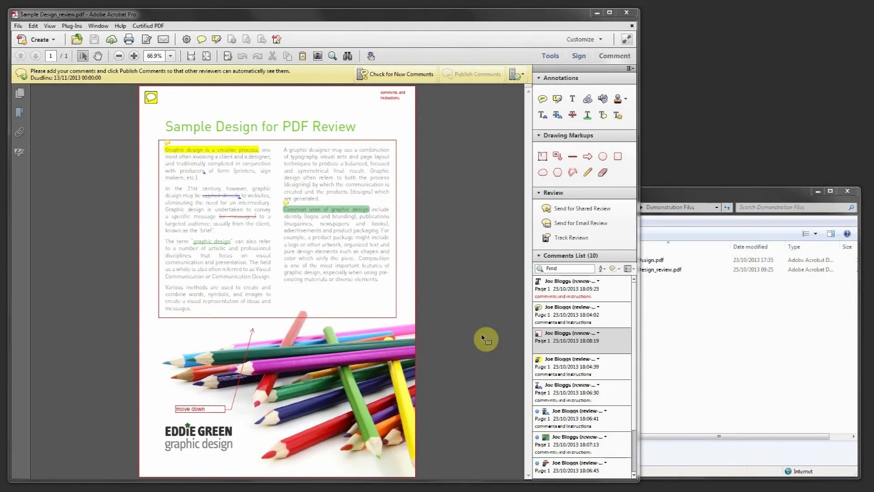
left_click(539, 255)
left_click(540, 256)
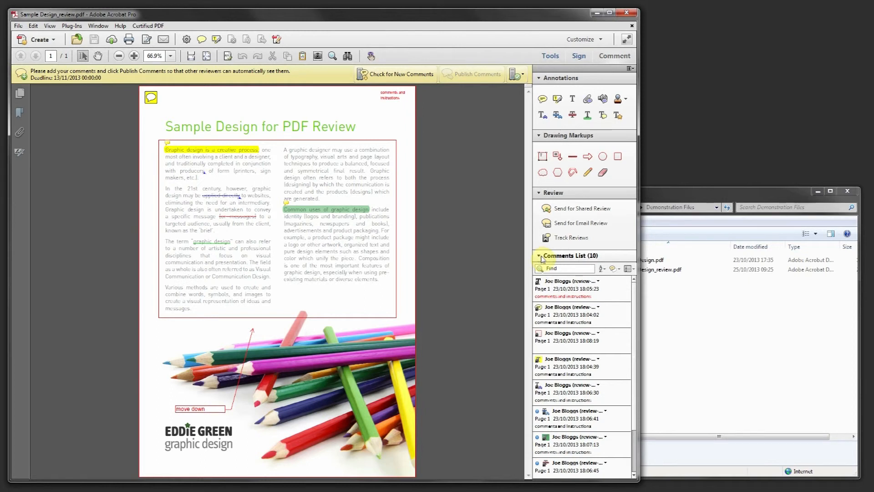
left_click(559, 270)
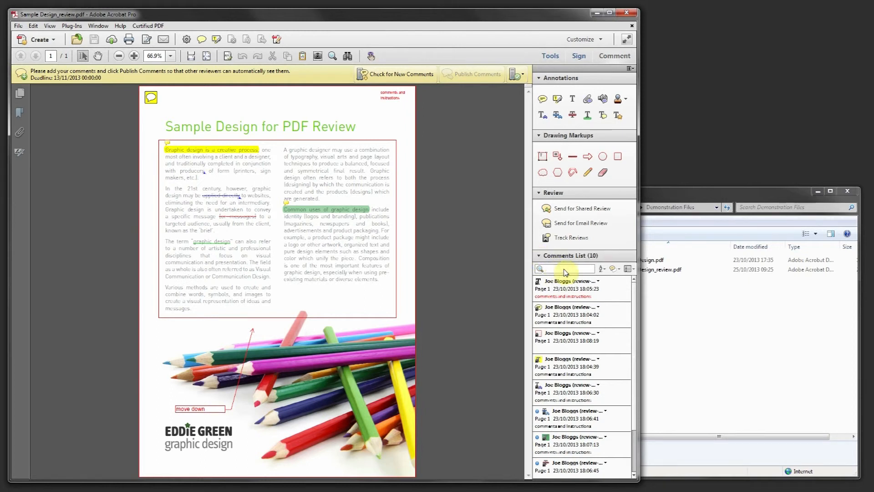
type("asa")
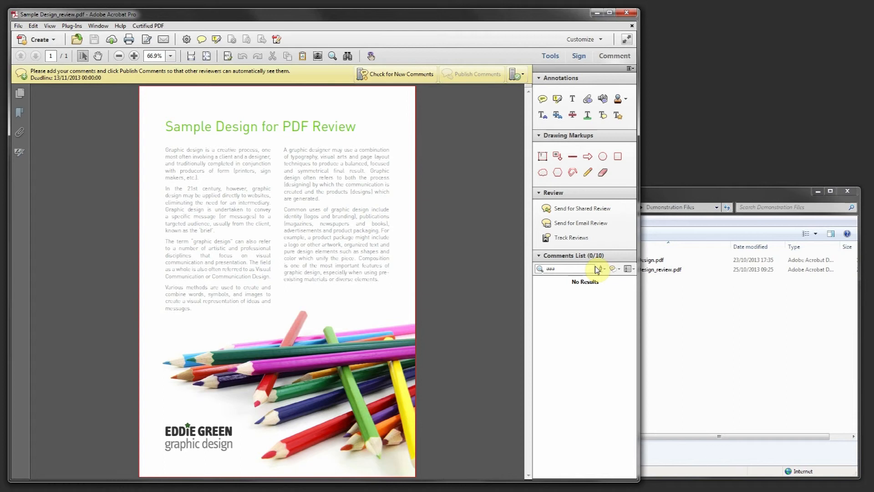
double_click(573, 268)
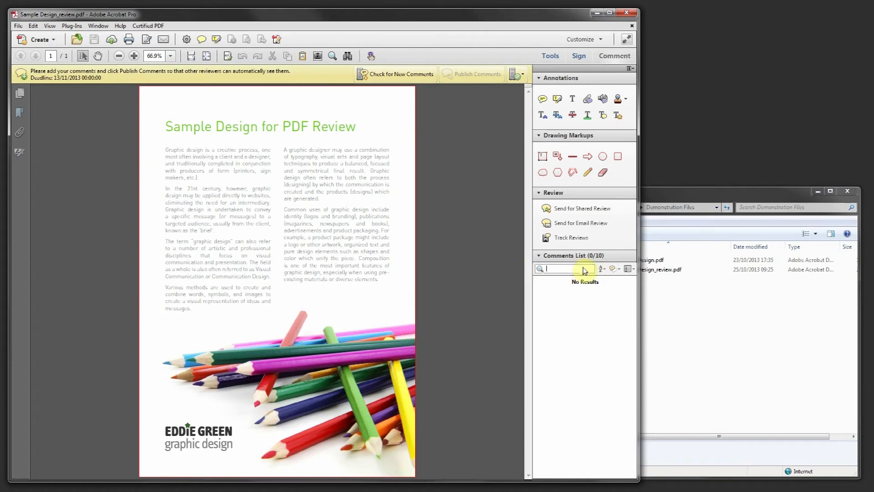
key("BackSpace")
left_click(603, 268)
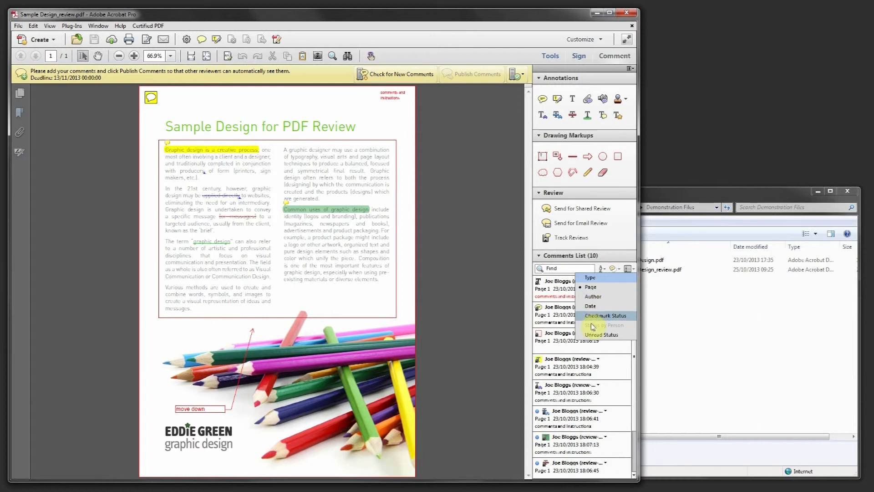
left_click(618, 268)
left_click(619, 268)
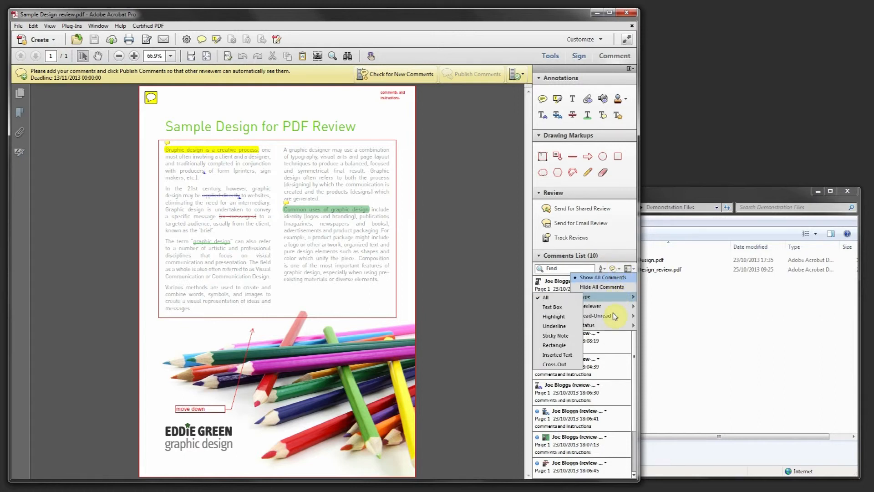
left_click(633, 269)
left_click(634, 269)
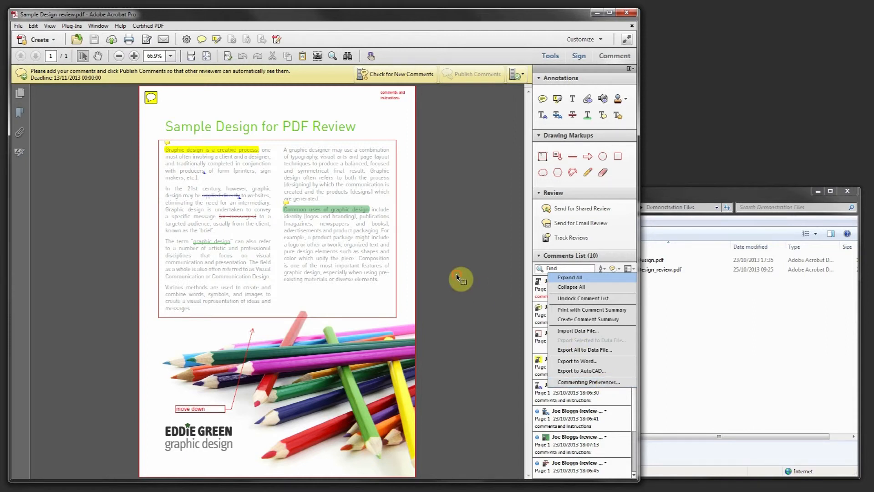
left_click(473, 275)
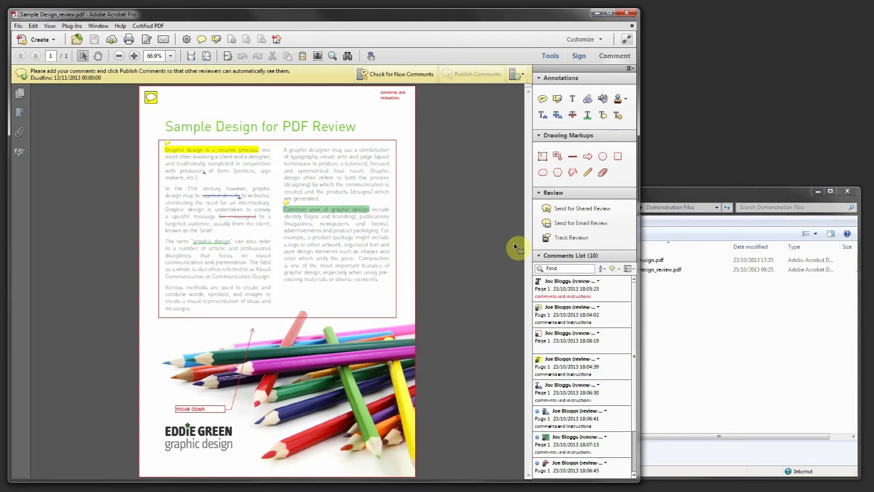
Marquee-zoom onto the title and first paragraph, then step through the listed review comments
left_click(575, 318)
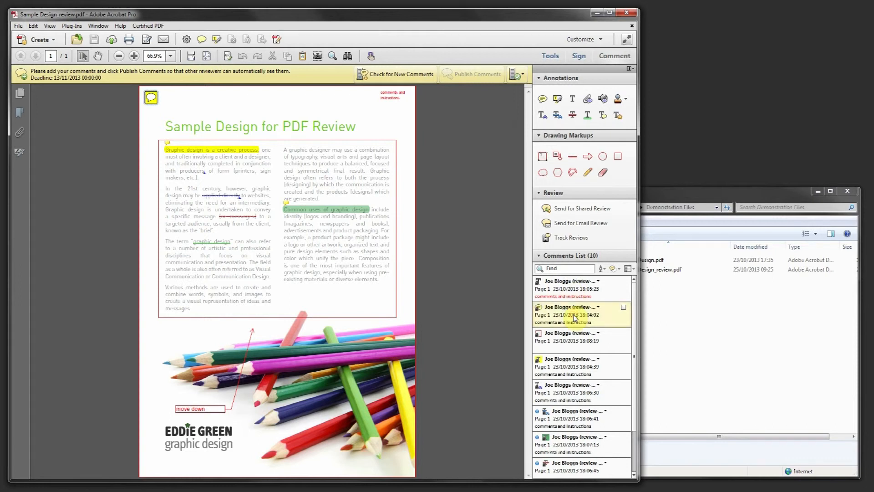
left_click(136, 95)
left_click_drag(132, 90, 215, 185)
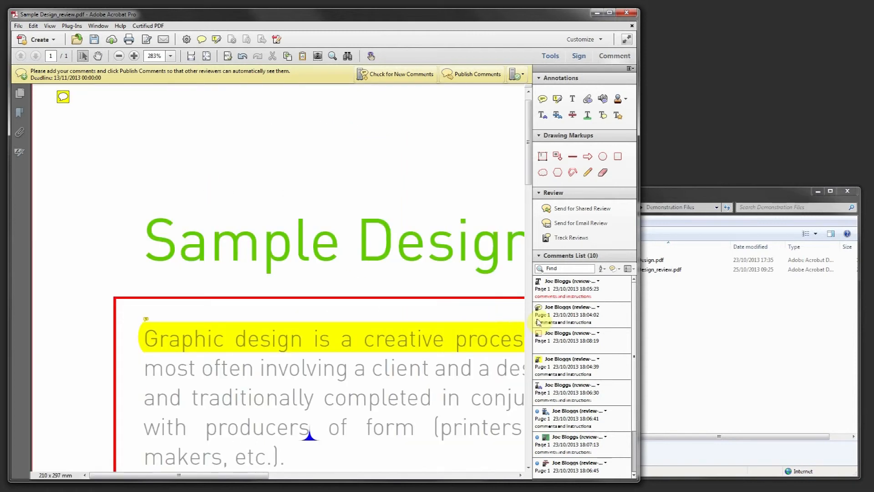
left_click(591, 363)
left_click(589, 394)
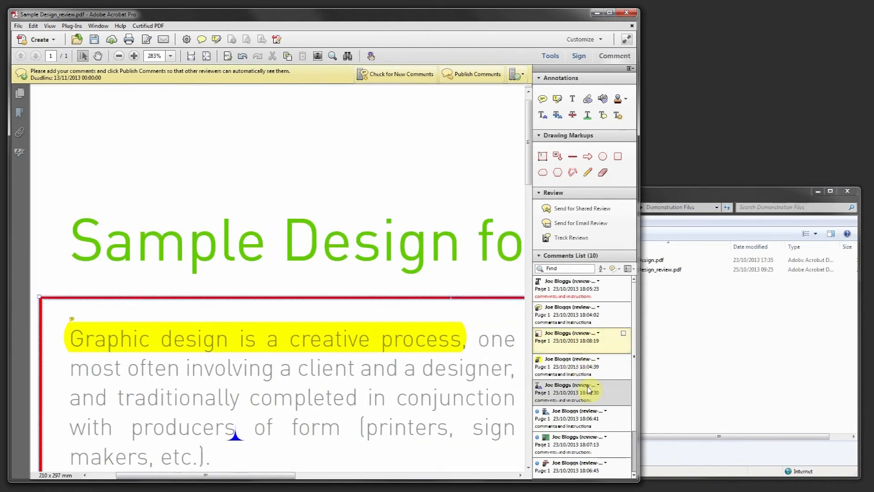
left_click(586, 420)
left_click(585, 441)
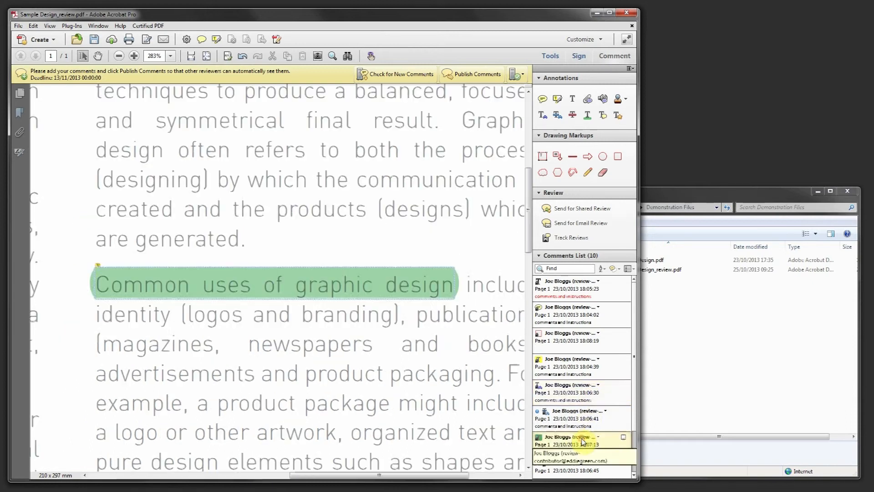
left_click(552, 469)
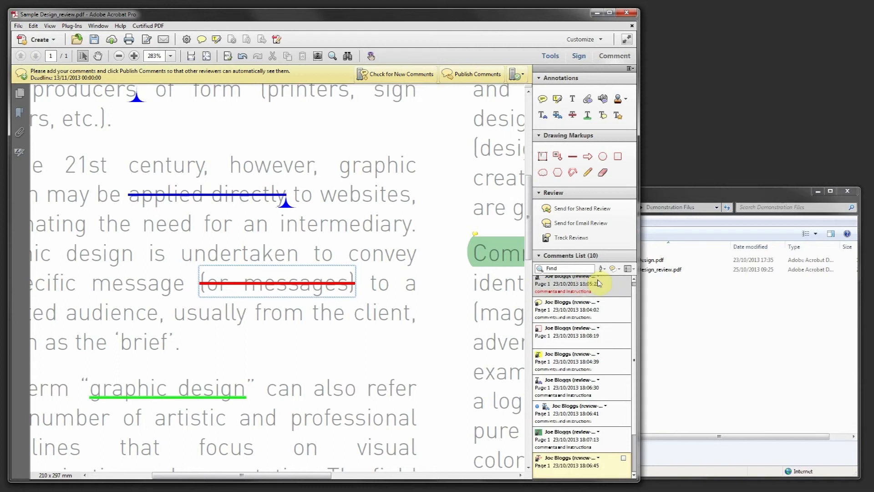
Tick the checkmark on the '(or messages)' strikethrough and the 'Common uses of graphic design' highlight
left_click(624, 458)
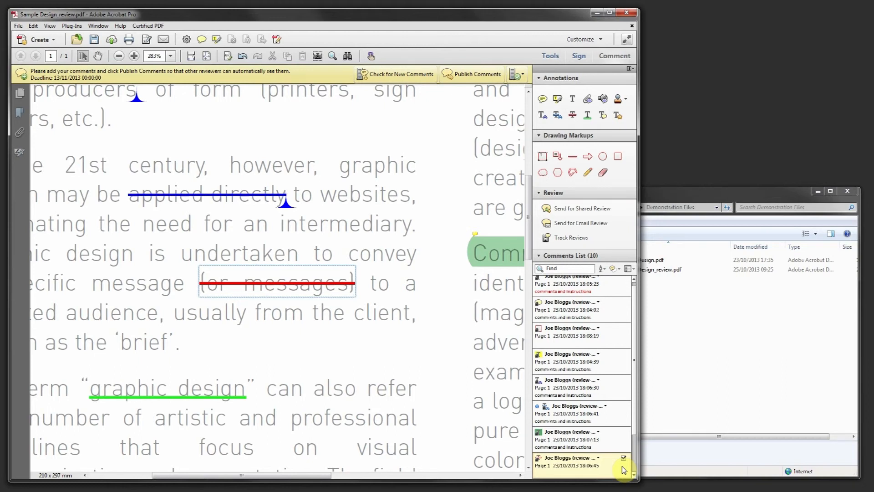
left_click(623, 441)
left_click(624, 433)
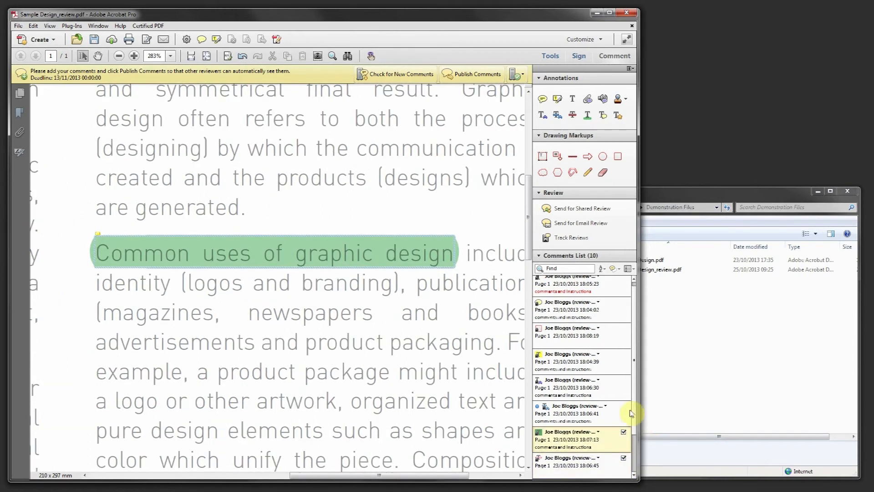
Place a sticky note reading 'OK' beside the green highlight, then fit the whole page with Ctrl+0
left_click(542, 99)
left_click(468, 219)
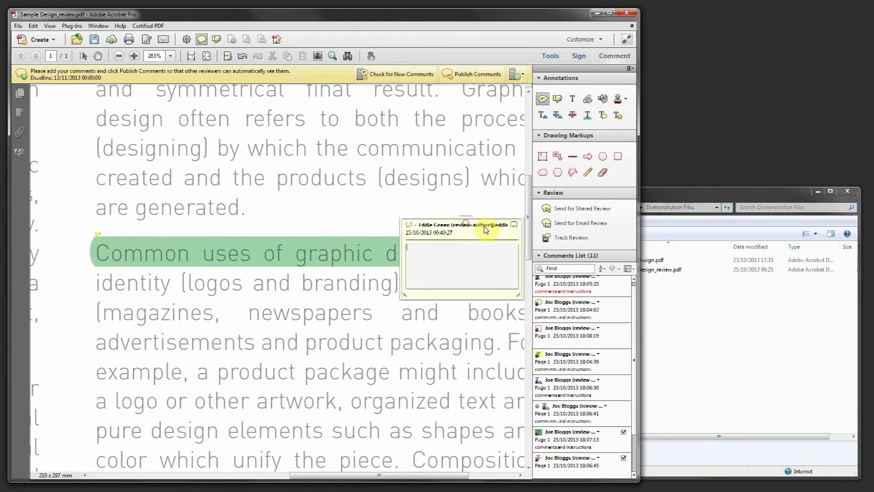
type("OK")
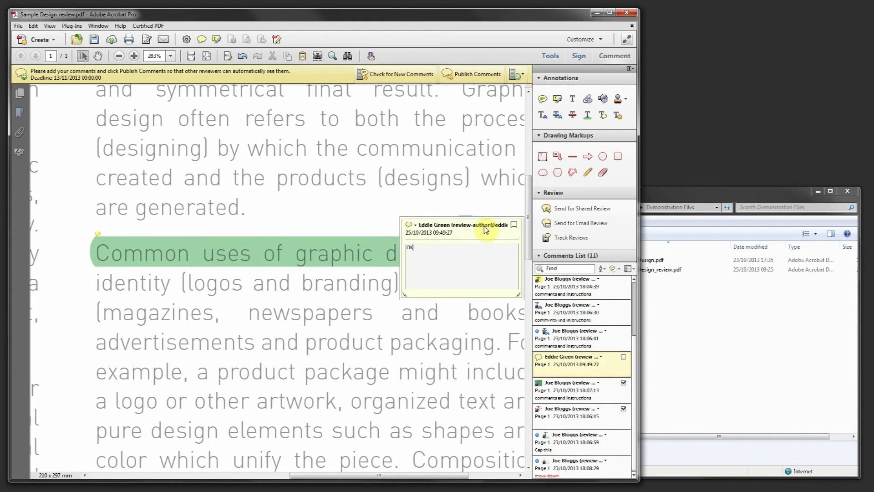
left_click(514, 225)
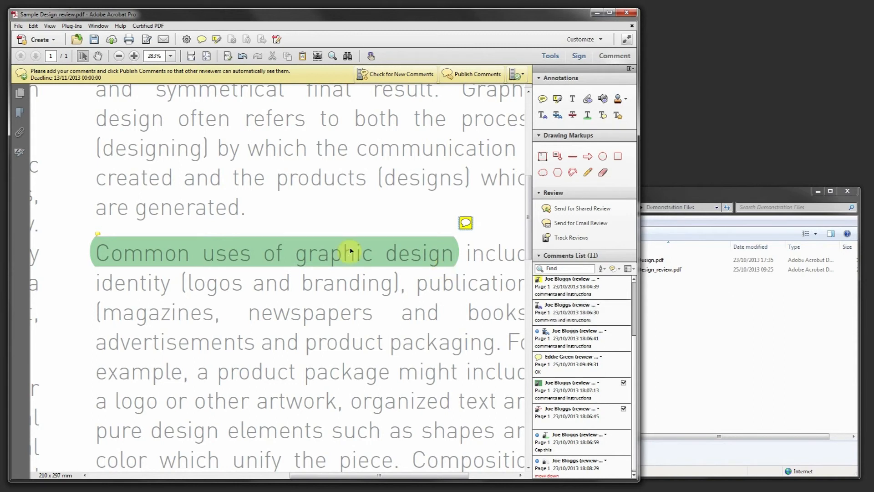
left_click(335, 278)
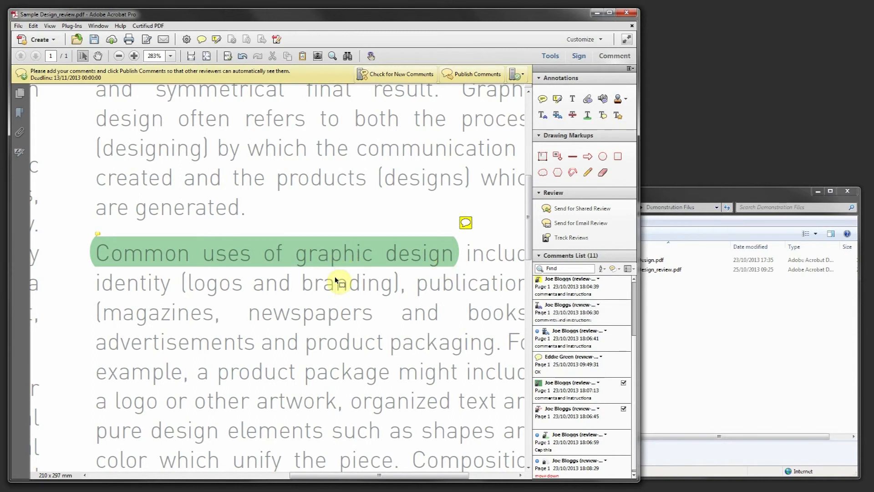
key("ctrl+0")
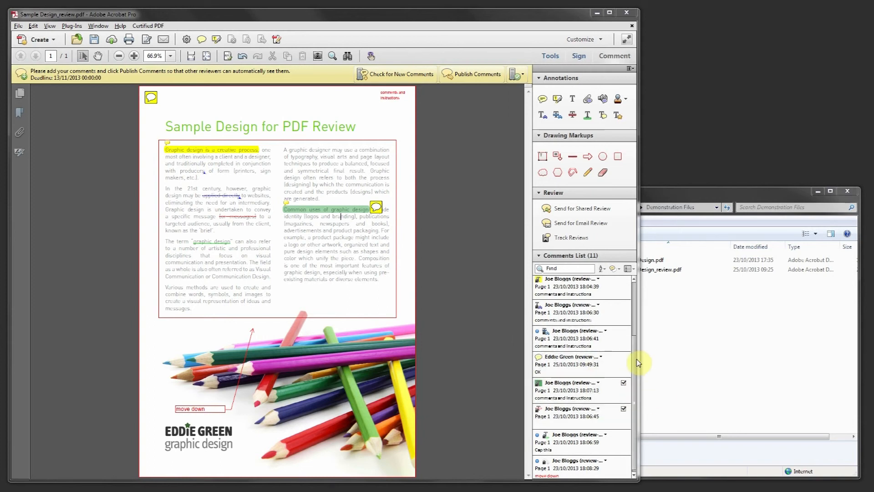
Select the new 'OK' note in the comments list and publish all comments to the shared review
left_click_drag(634, 360, 634, 379)
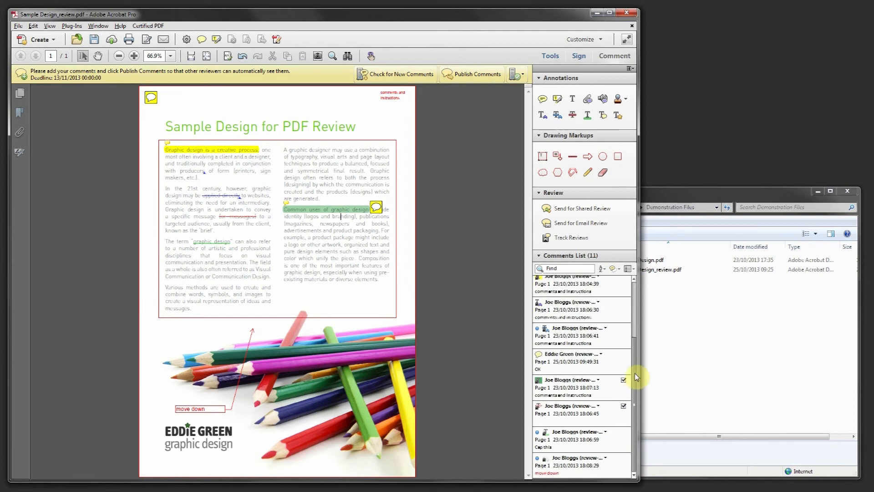
left_click(579, 367)
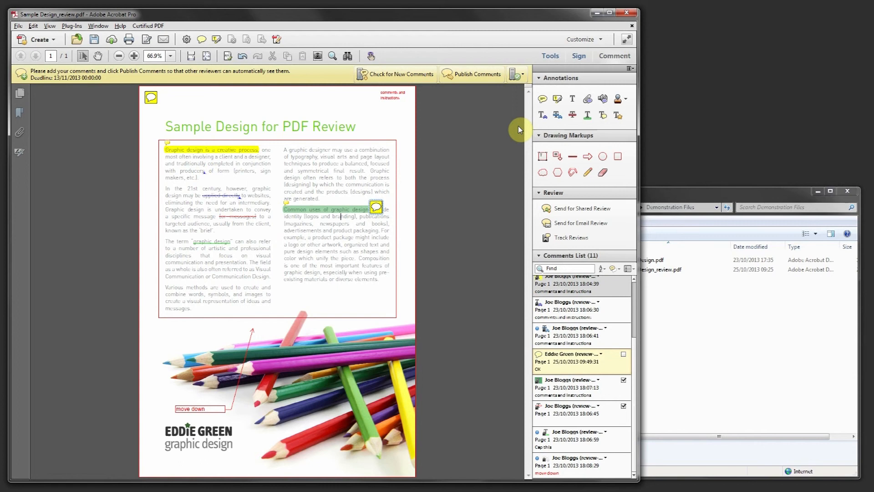
left_click(479, 78)
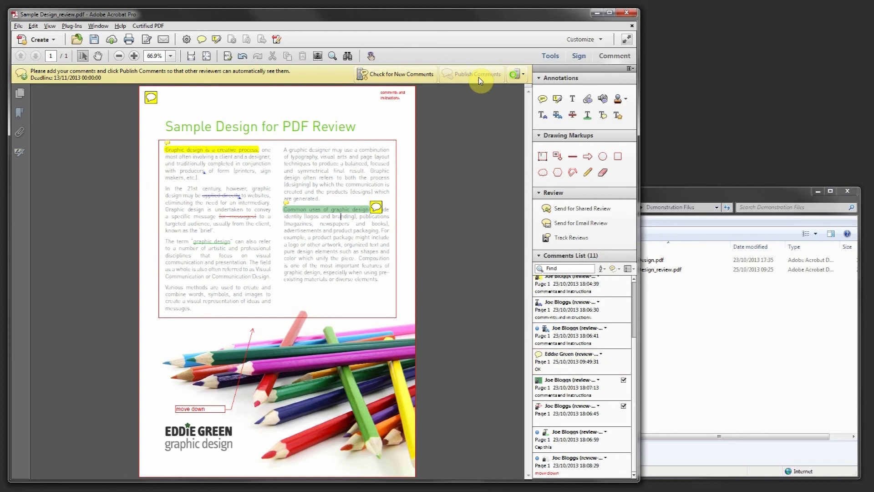